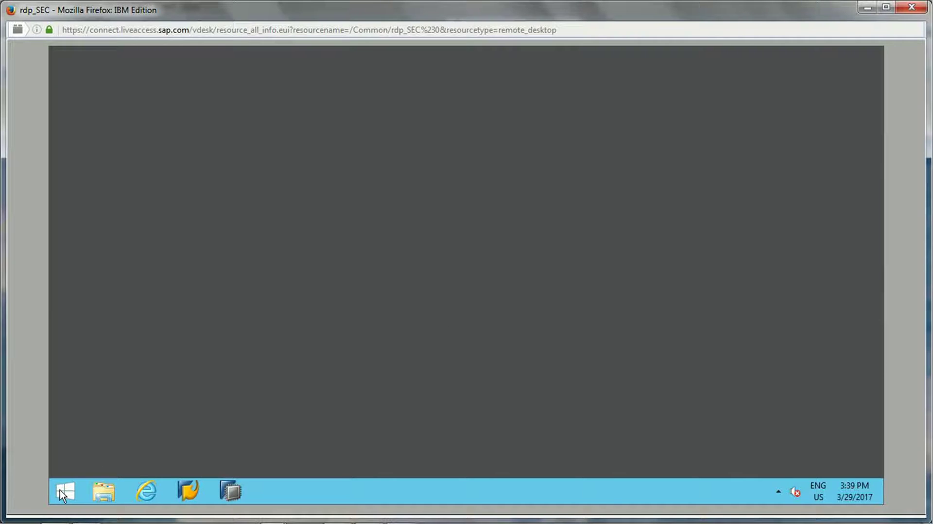
Step: Launch Information Design Tool 4.2 from its Start screen tile
click(60, 490)
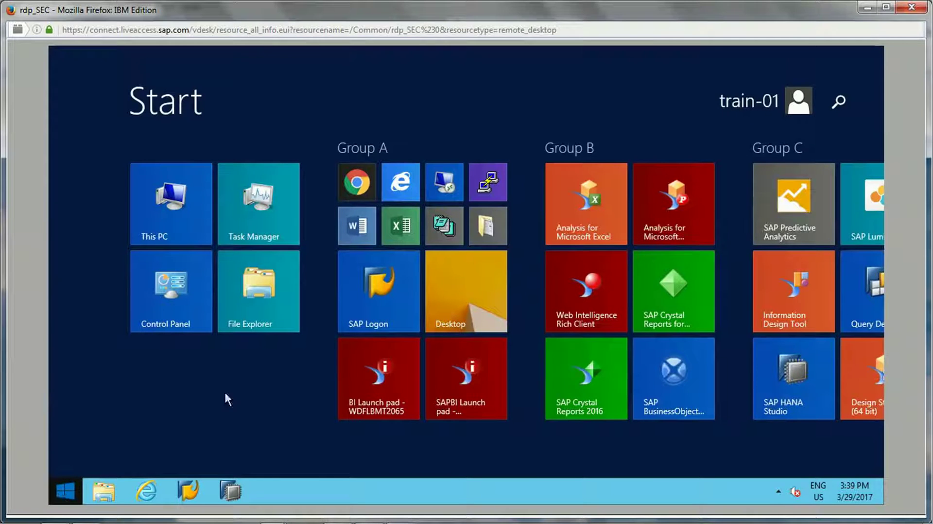
click(803, 308)
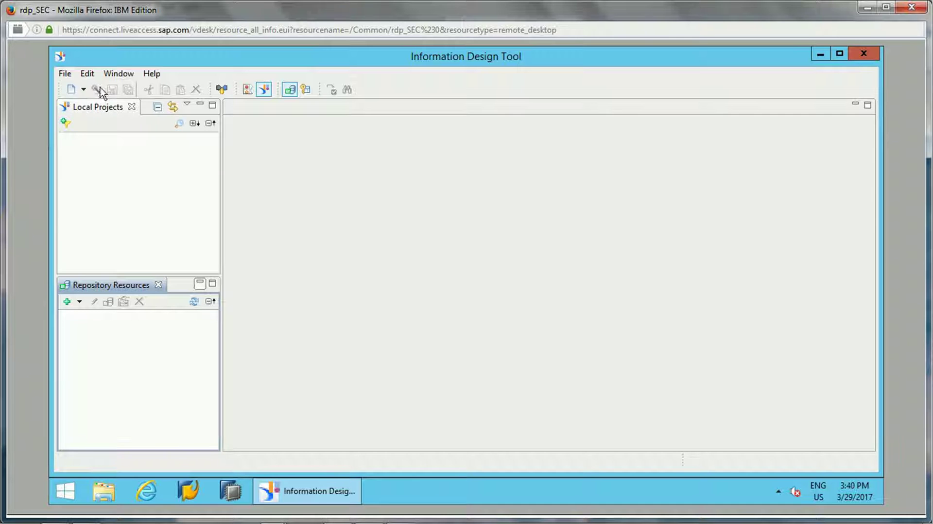
click(266, 92)
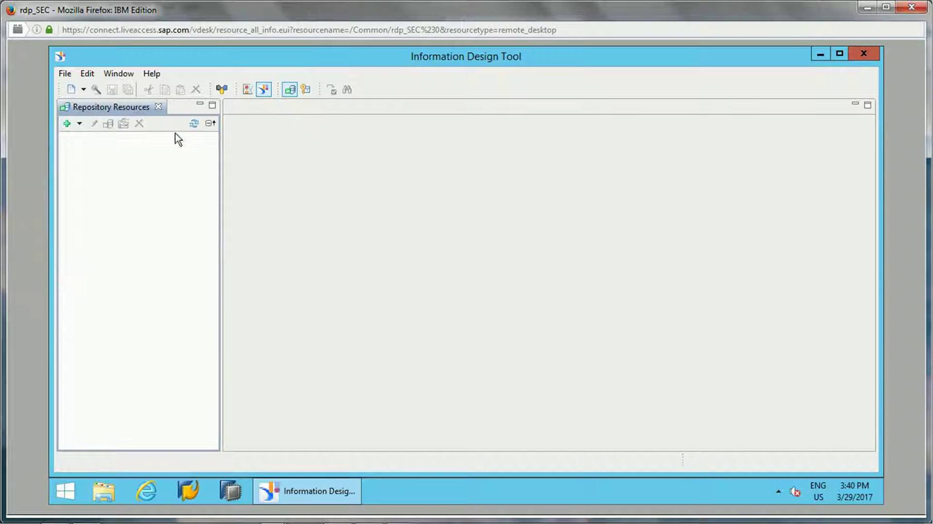
click(261, 92)
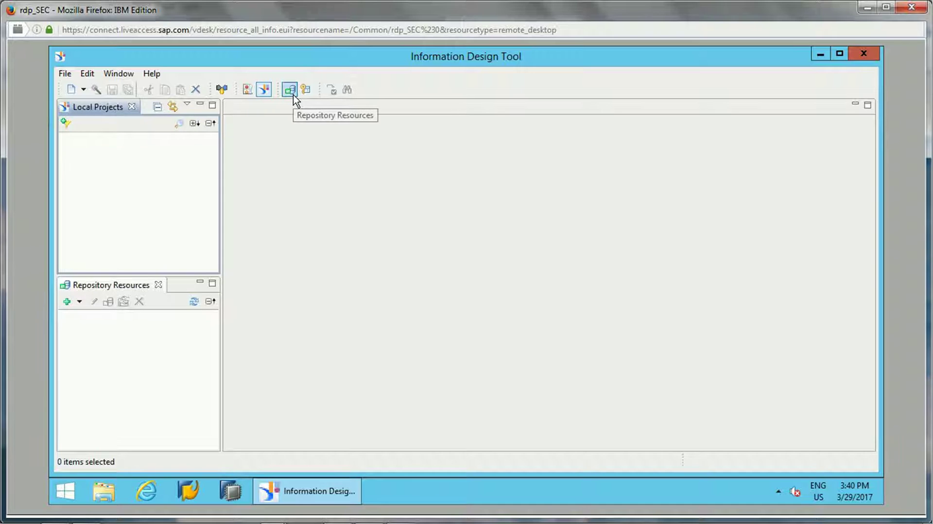
click(290, 91)
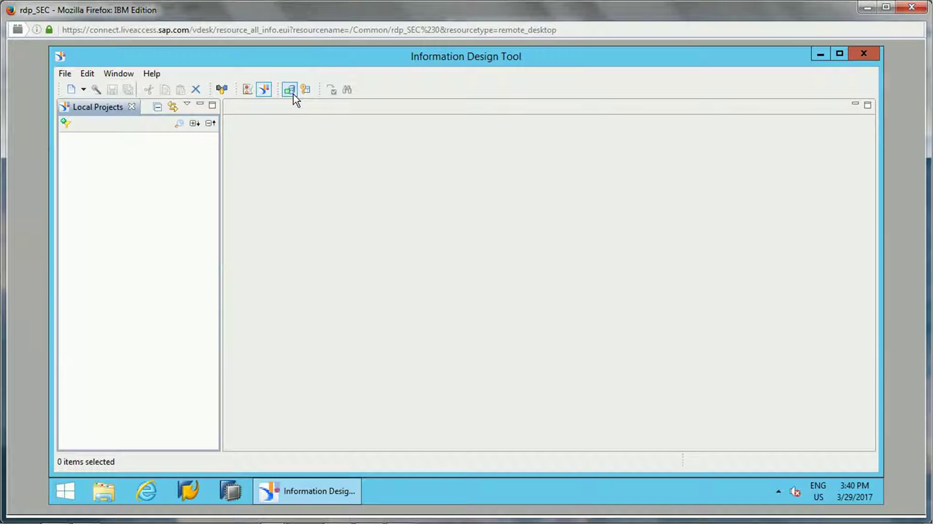
click(290, 90)
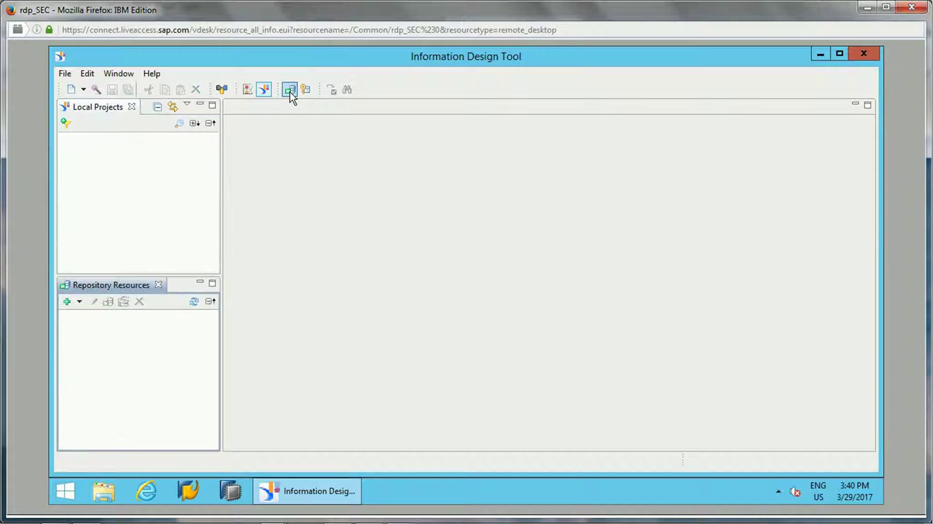
click(115, 183)
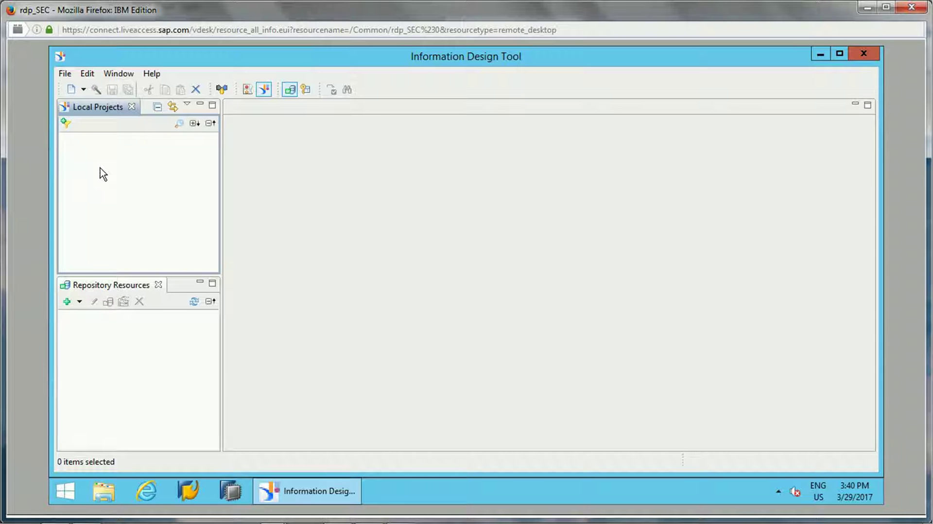
click(78, 302)
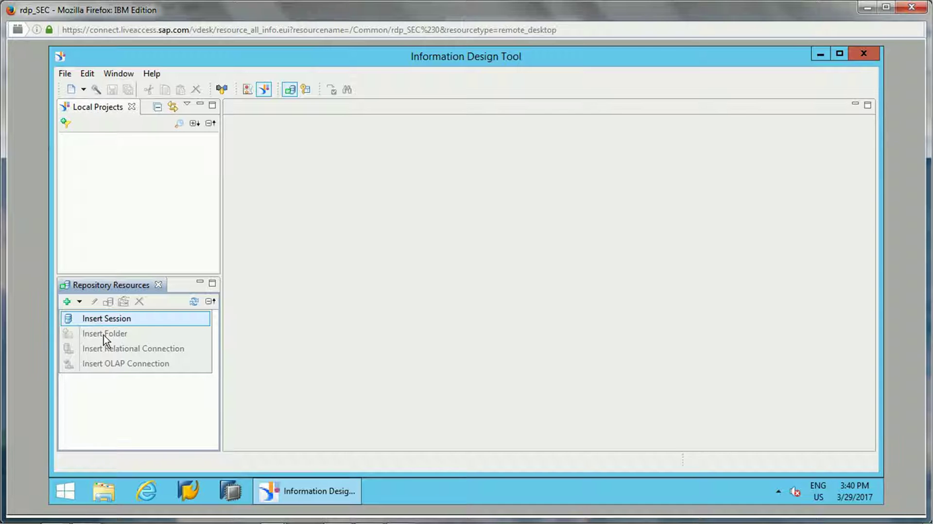
click(125, 404)
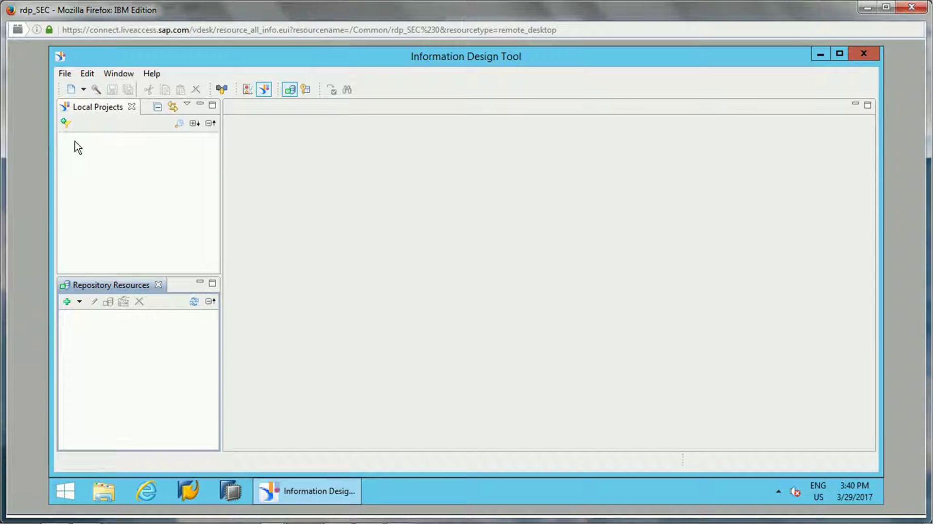
Step: Preview the New resource list and the File menu, closing both without choosing anything
click(83, 90)
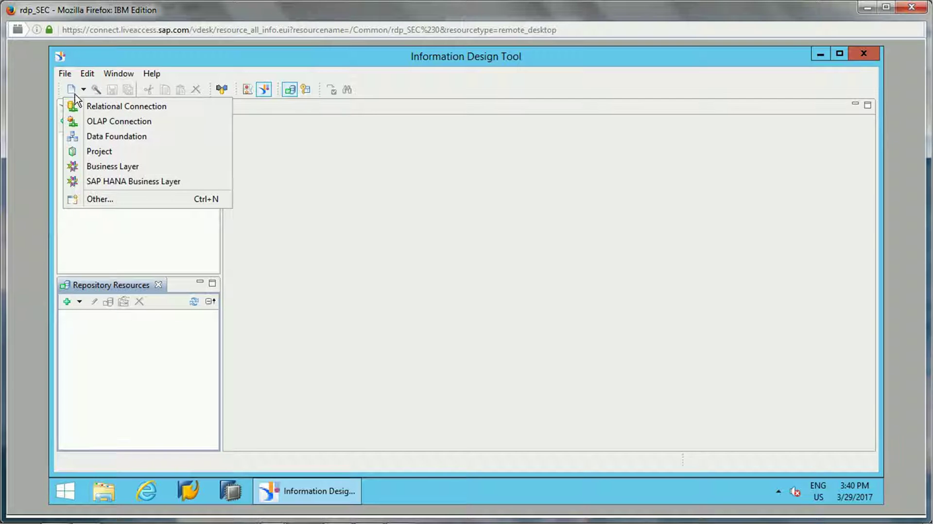
click(96, 230)
click(64, 74)
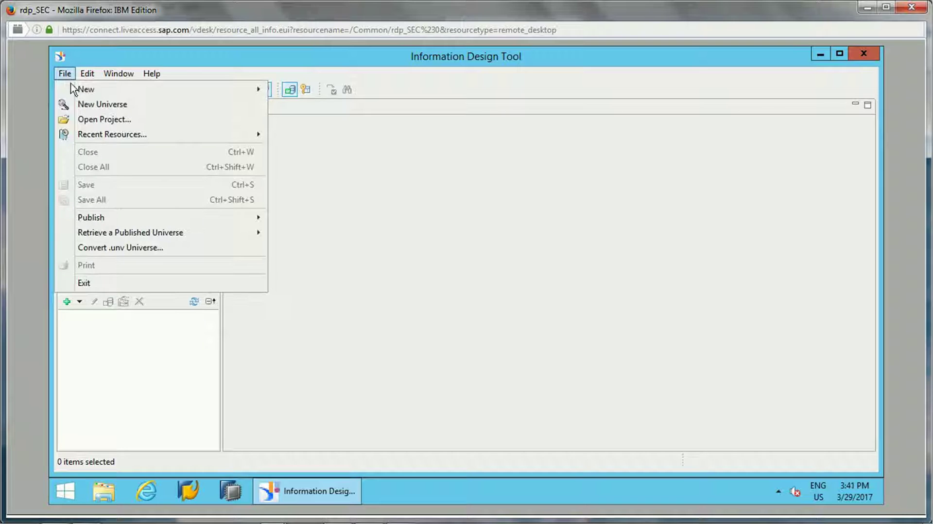
mouse_move(83, 90)
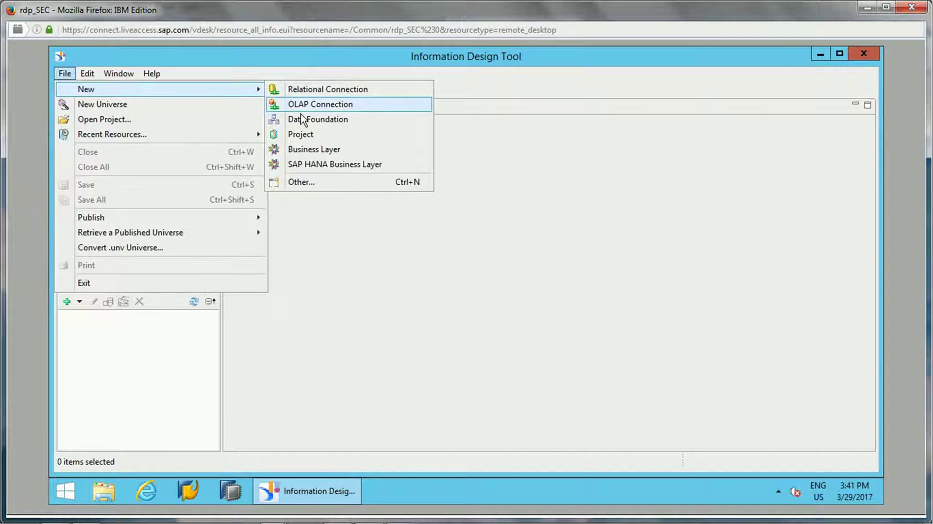
click(320, 305)
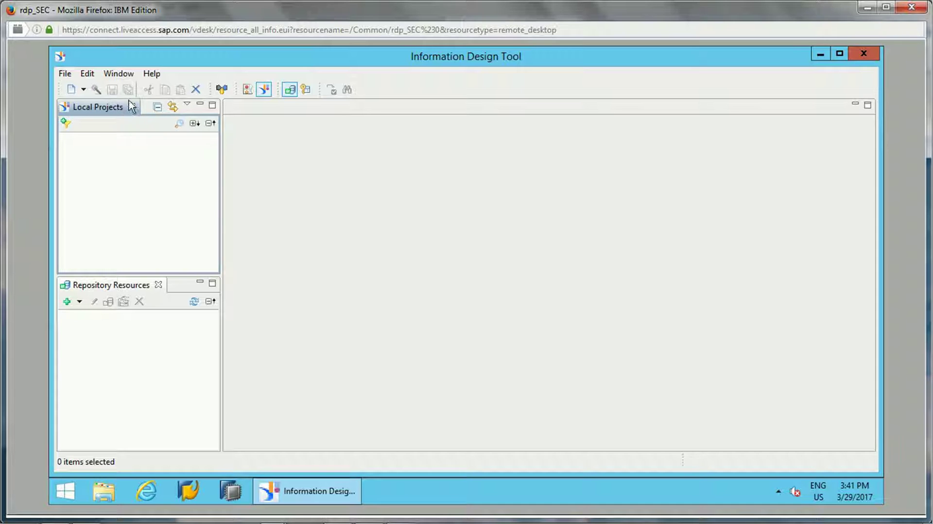
Step: Open and cancel the New resource wizard, then show the New resource type list again
click(73, 90)
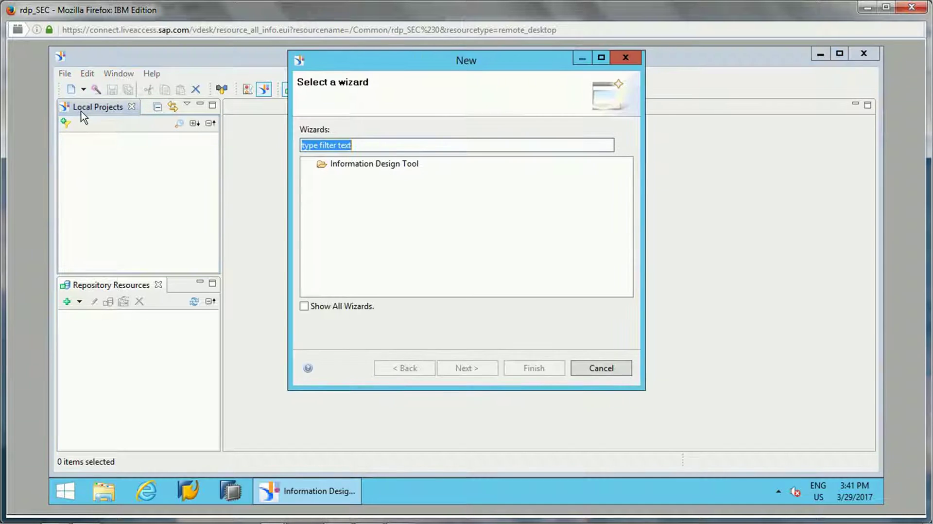
click(601, 368)
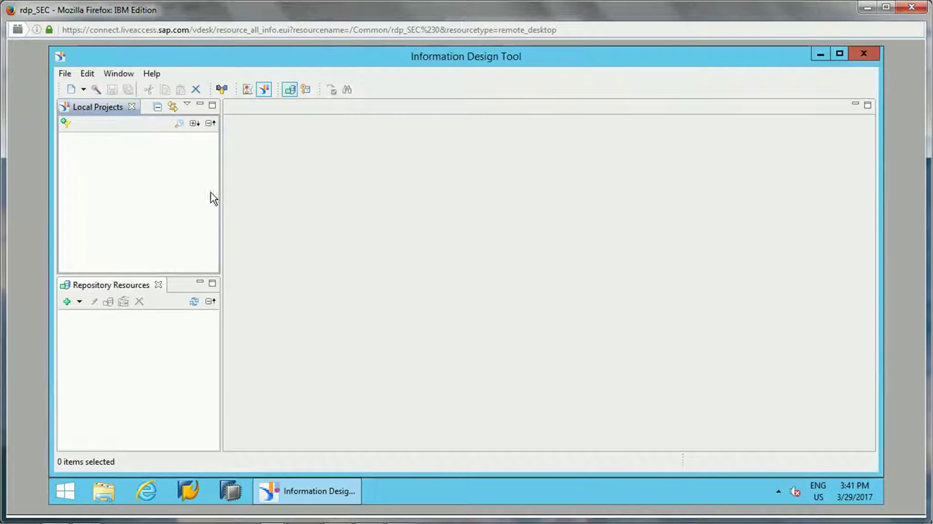
click(84, 90)
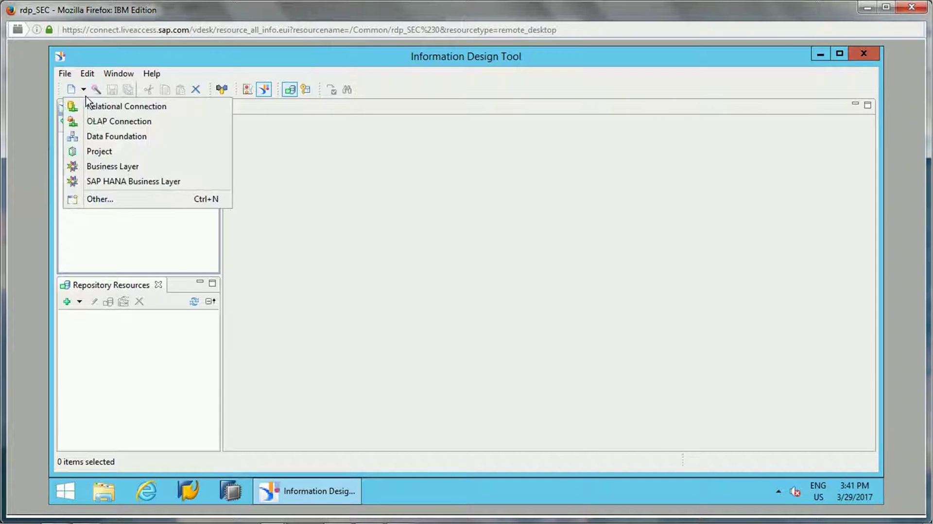
Step: Create project Test_project, fixing a name typo, at the default location and select it
click(99, 151)
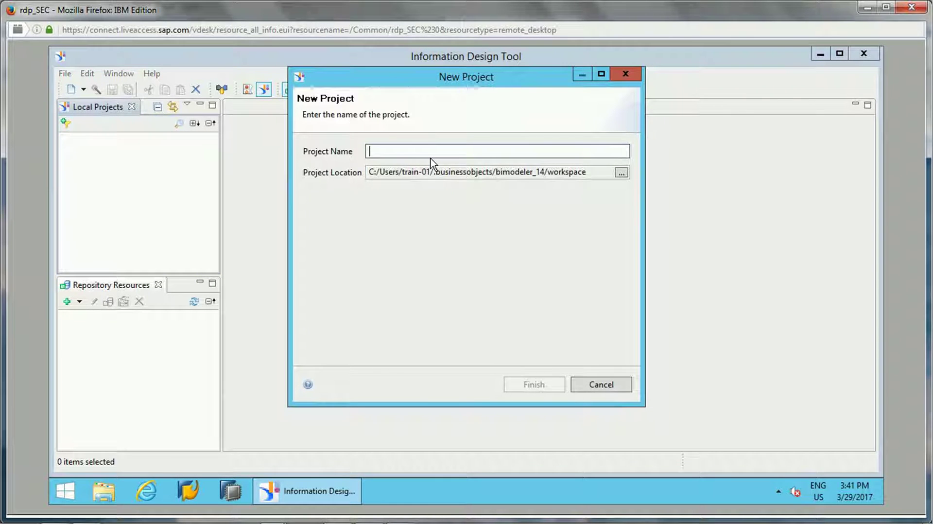
text(Test_)
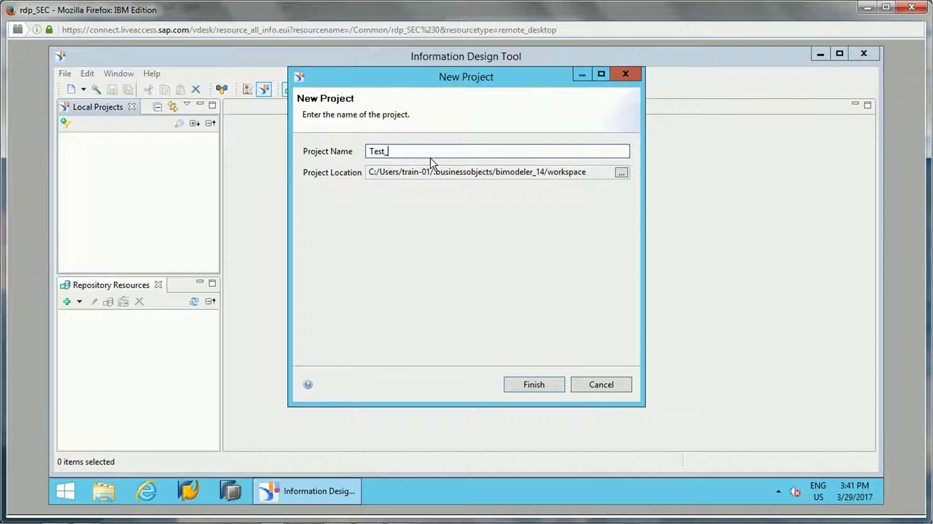
text(proect)
key(BackSpace)
key(BackSpace)
text(ject)
drag(588, 172, 346, 165)
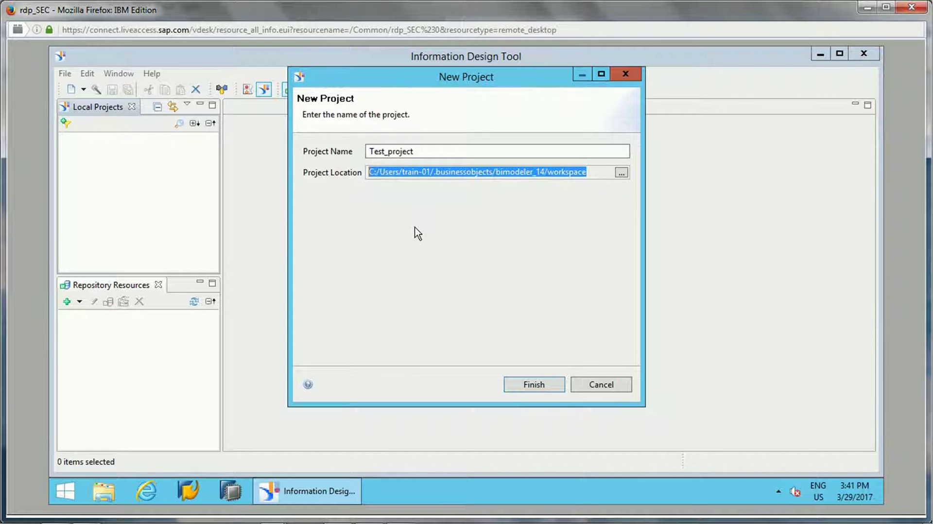
click(534, 384)
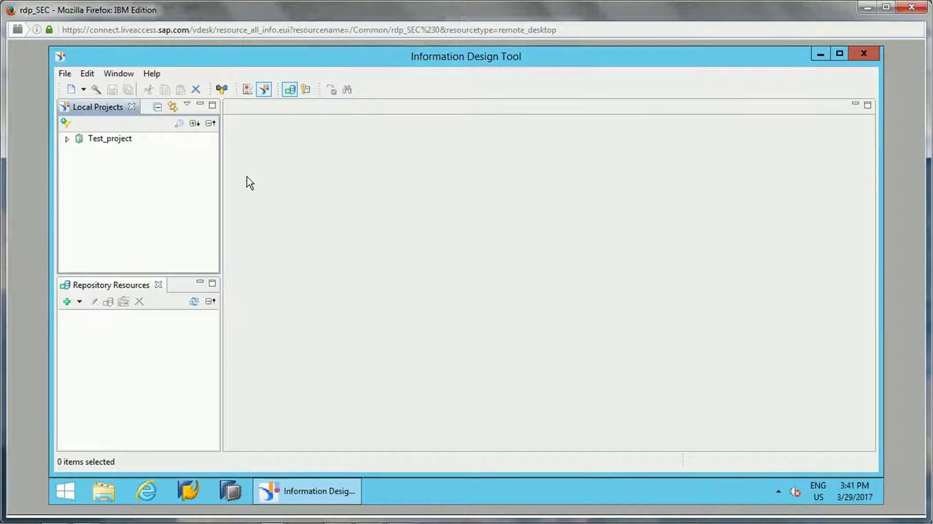
click(71, 142)
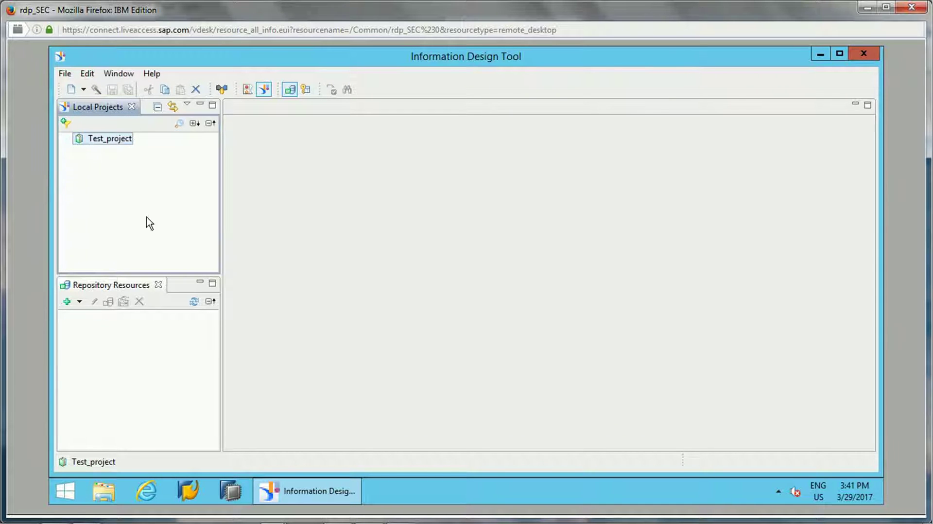
Step: Browse Test_project's context menu New submenu, then dismiss it without creating anything
right_click(94, 144)
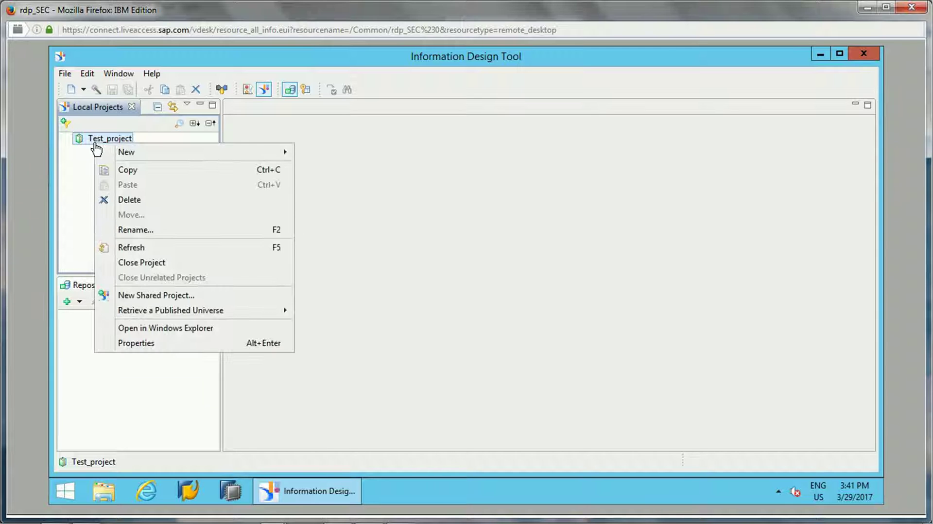
mouse_move(185, 149)
mouse_move(260, 152)
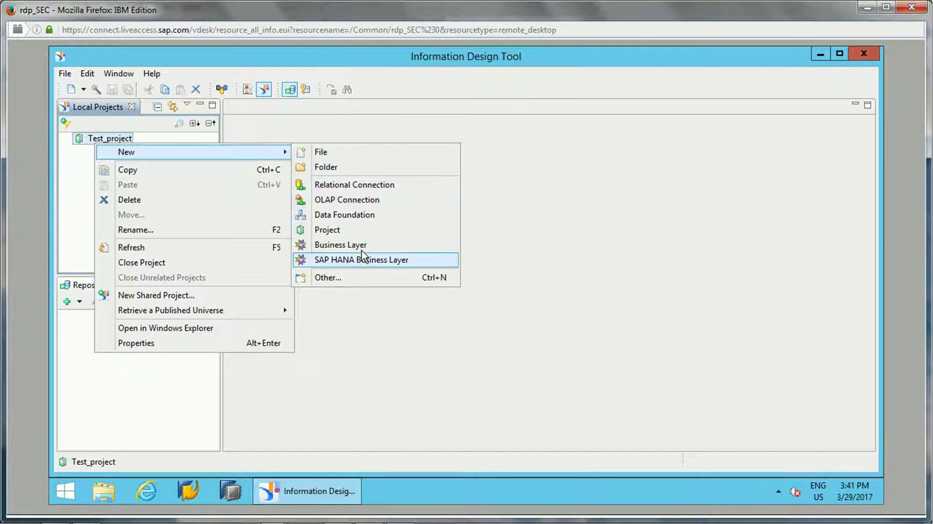
click(557, 182)
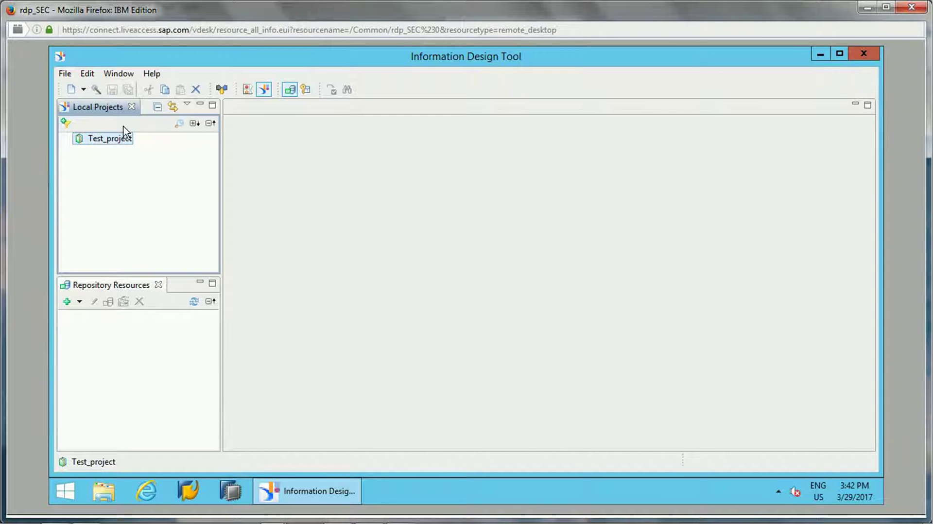
Step: Open Window > Preferences, view Help, and keep Default presentation and theme under General > Appearance
mouse_move(130, 77)
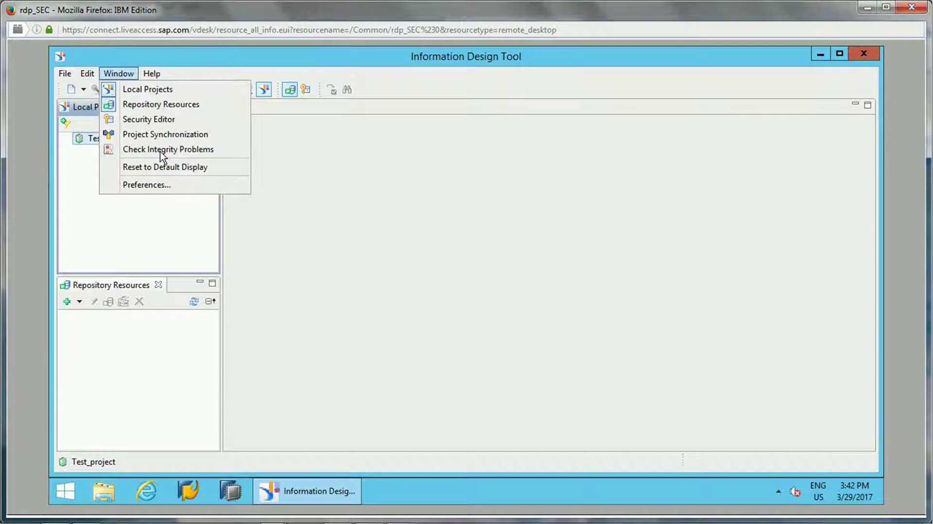
click(173, 182)
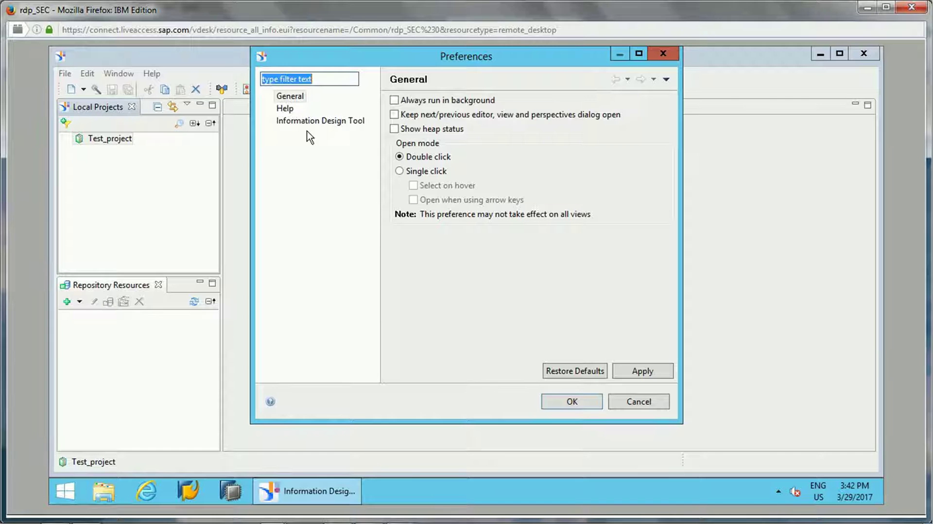
click(288, 111)
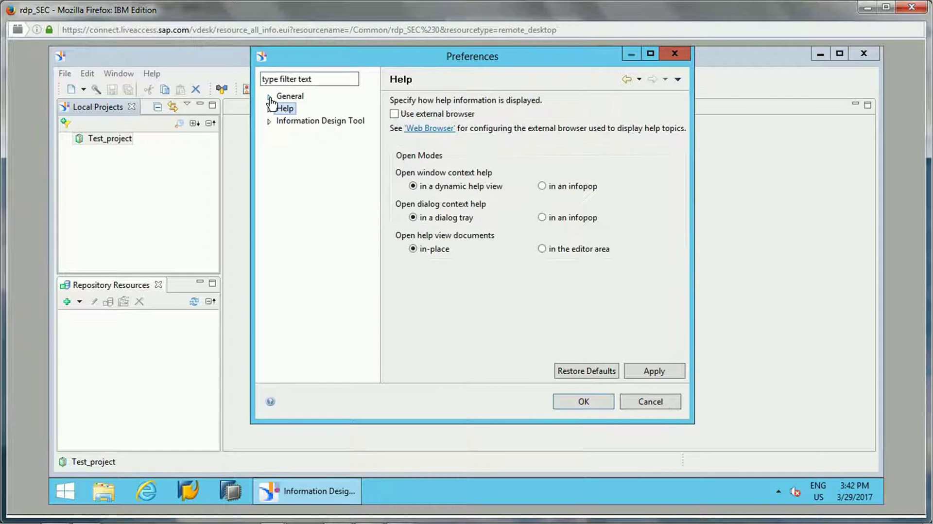
click(270, 96)
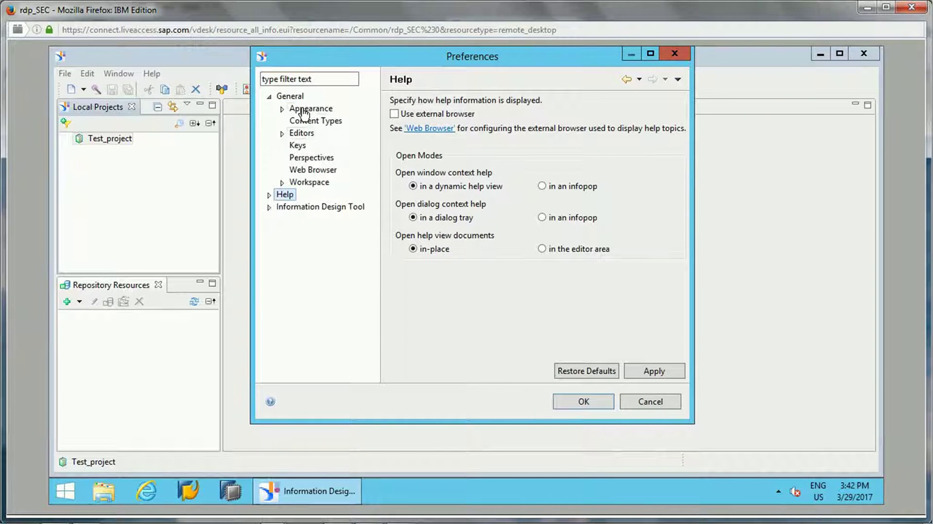
click(304, 111)
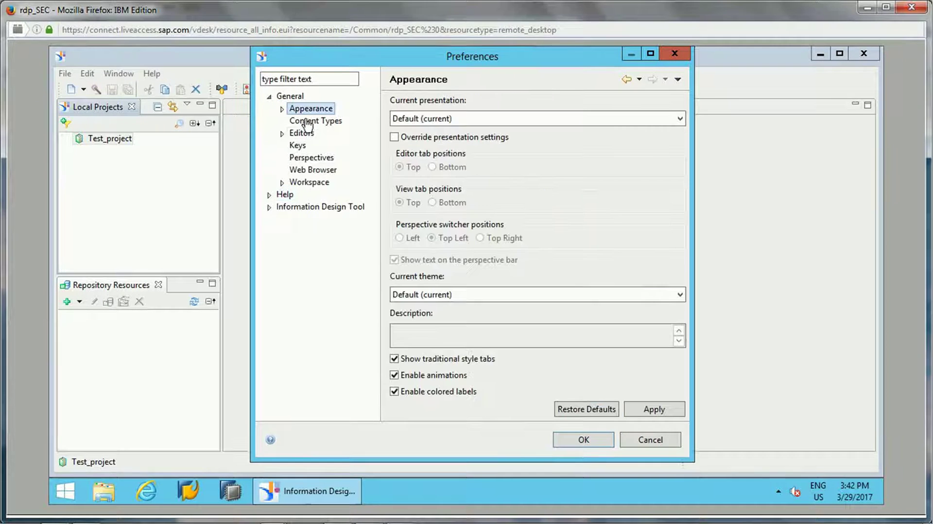
click(678, 119)
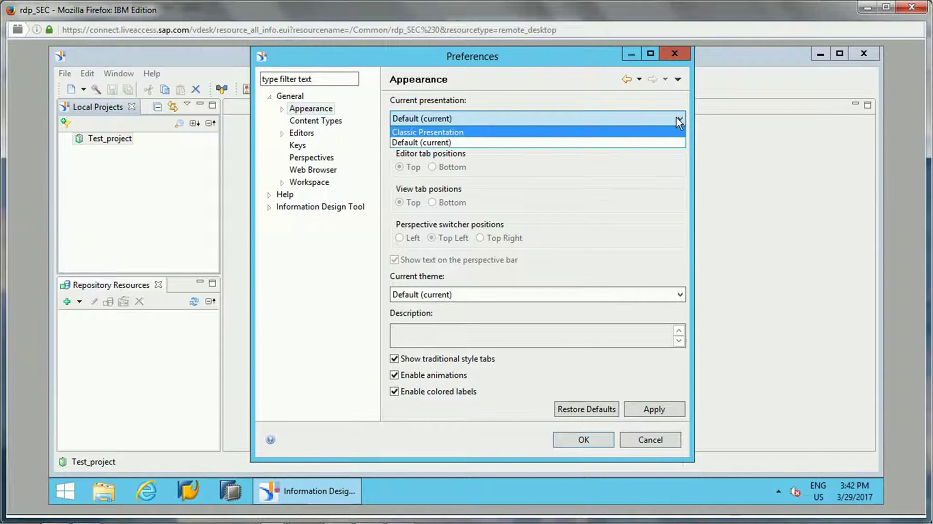
click(325, 126)
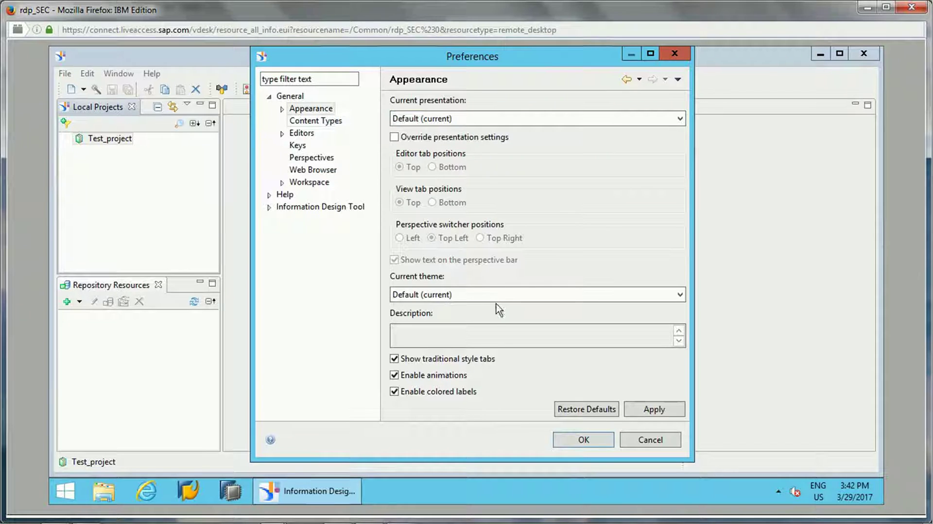
click(680, 294)
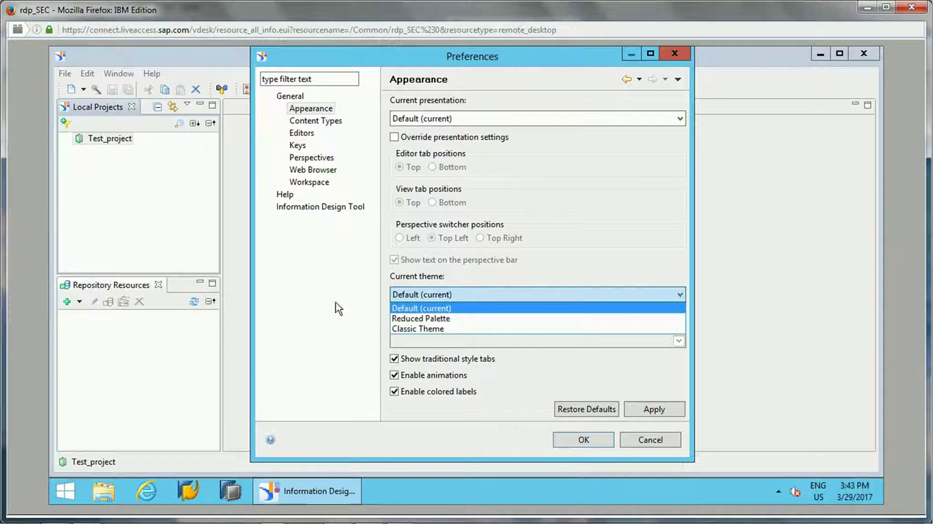
click(321, 136)
Step: Check file associations for Data Foundation, Business Query, Business Layer, Relational, Olap and Olap Proxy content types
click(319, 125)
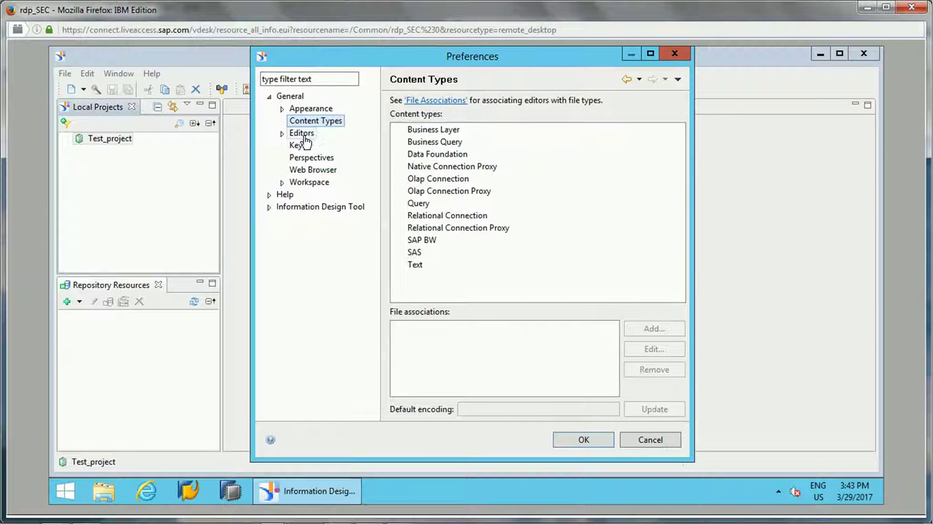
click(423, 155)
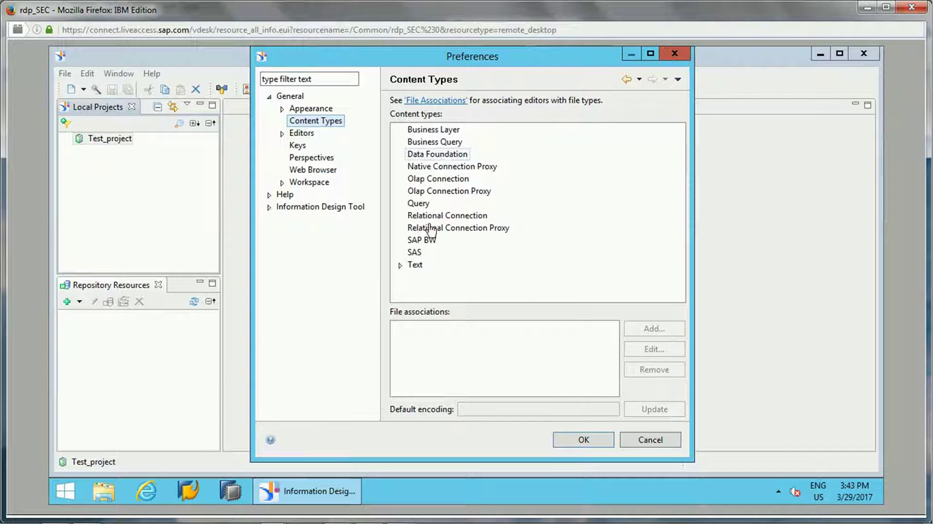
click(413, 179)
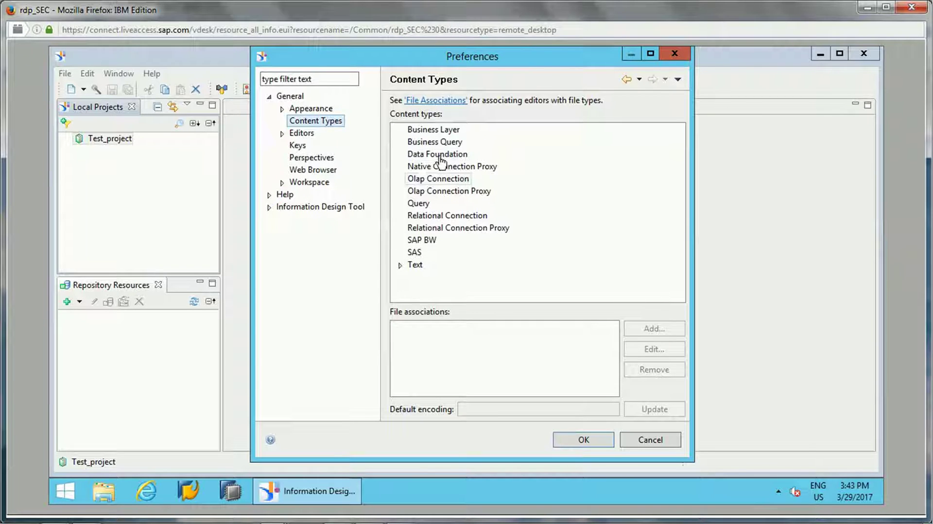
click(439, 154)
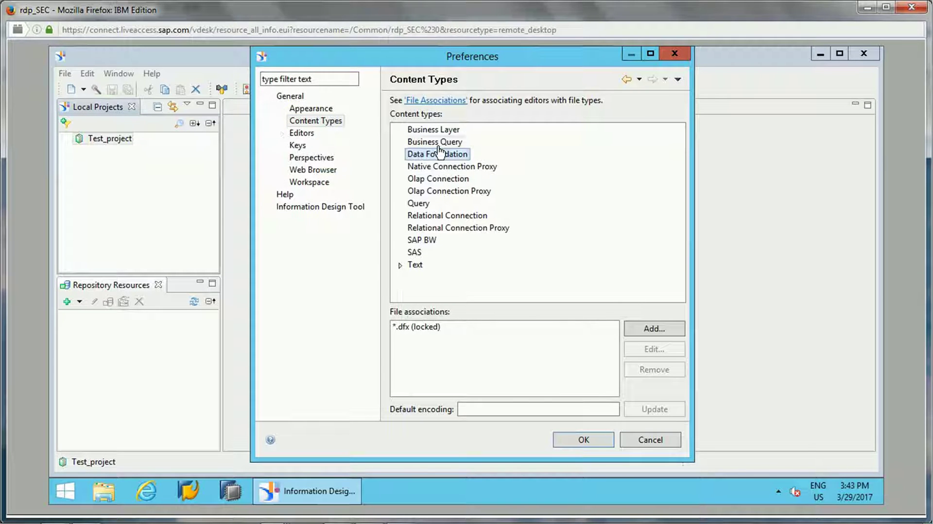
click(440, 142)
click(438, 130)
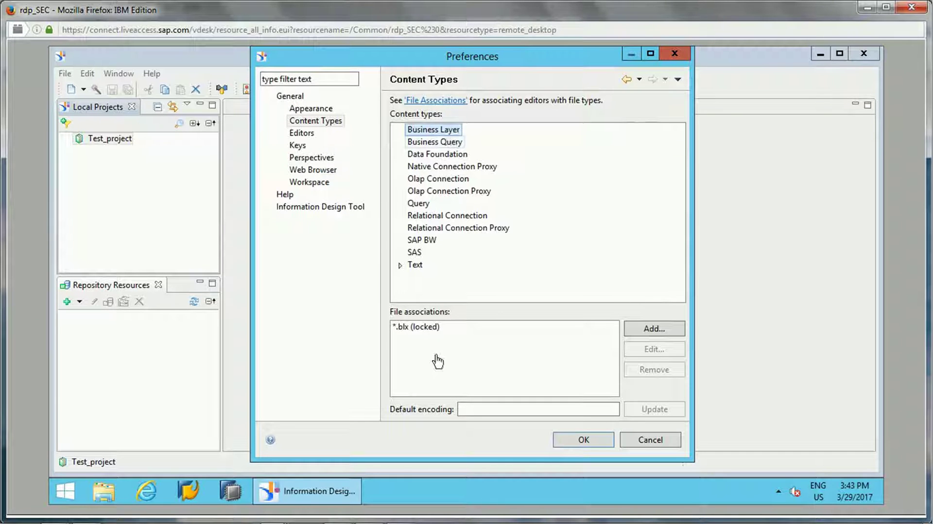
click(445, 144)
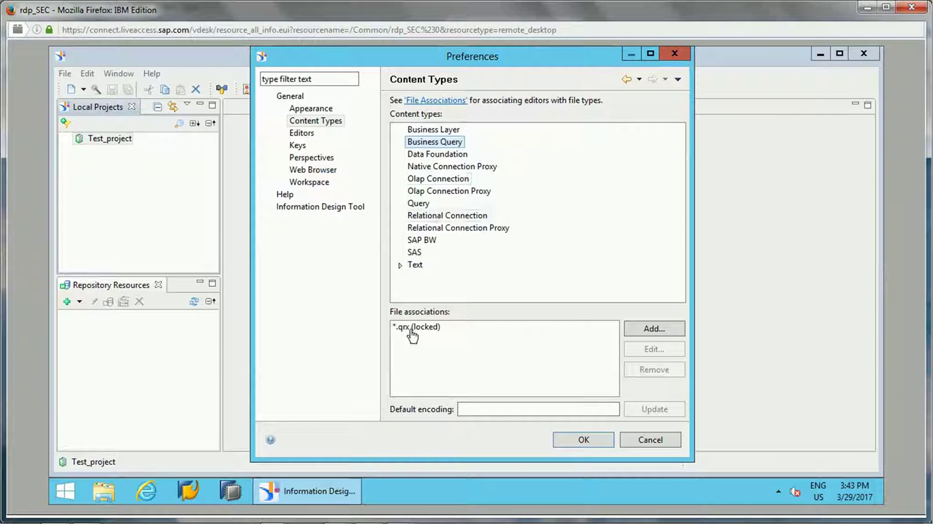
key(r)
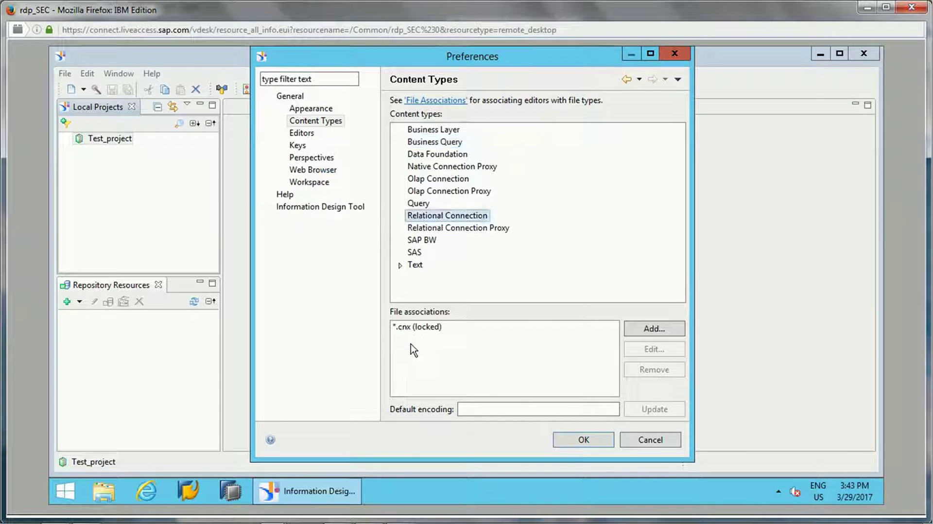
click(440, 180)
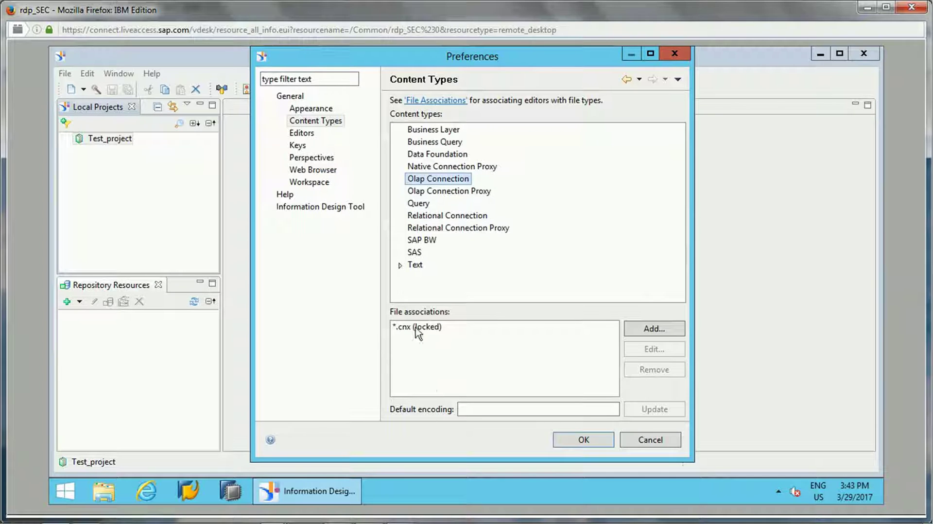
click(438, 192)
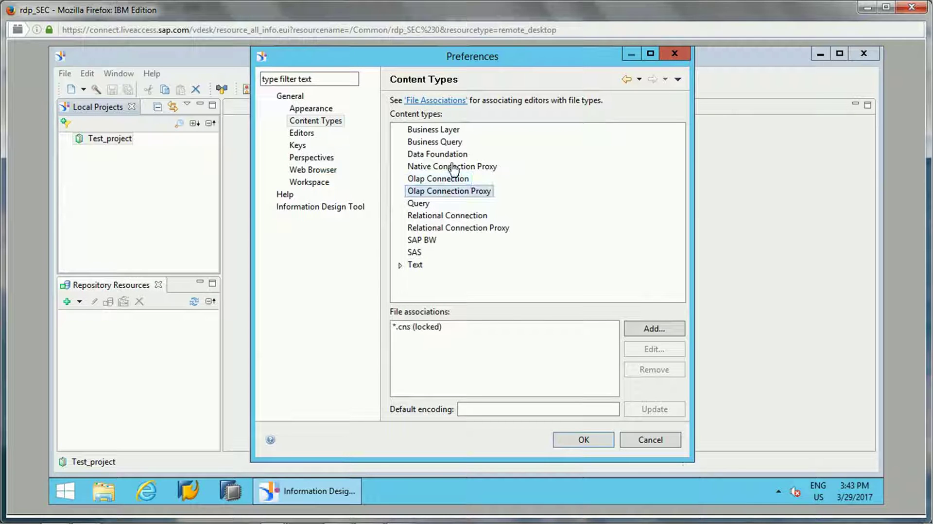
Step: Browse the Editors preferences down to Text Editors > Linked Mode, then collapse that branch
click(299, 136)
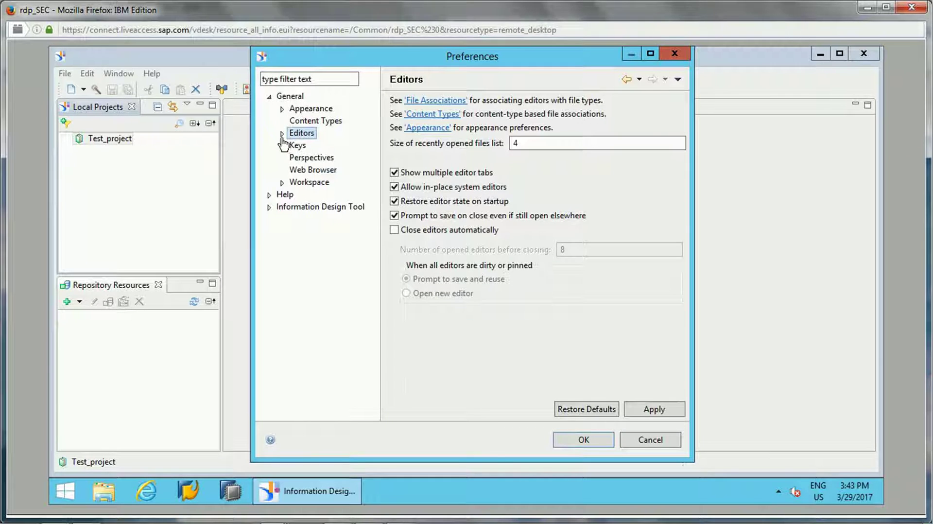
click(282, 134)
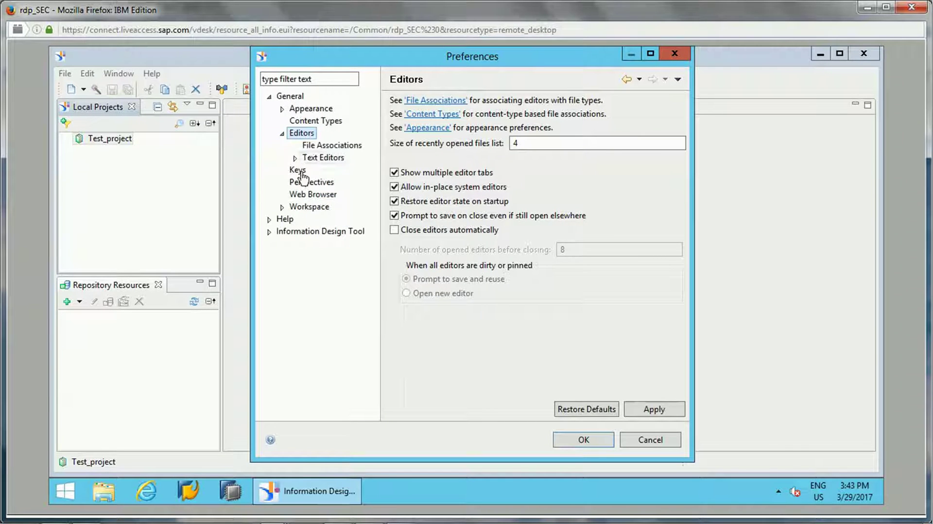
click(330, 170)
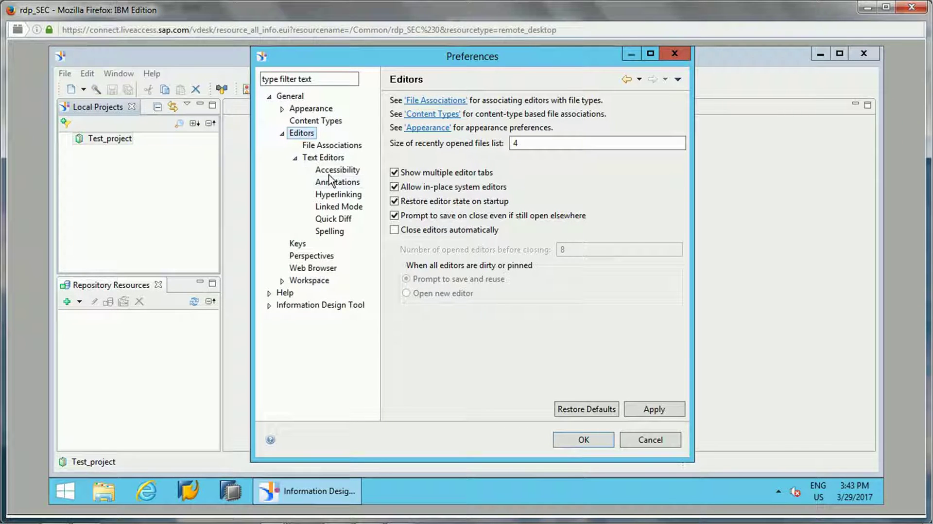
click(335, 206)
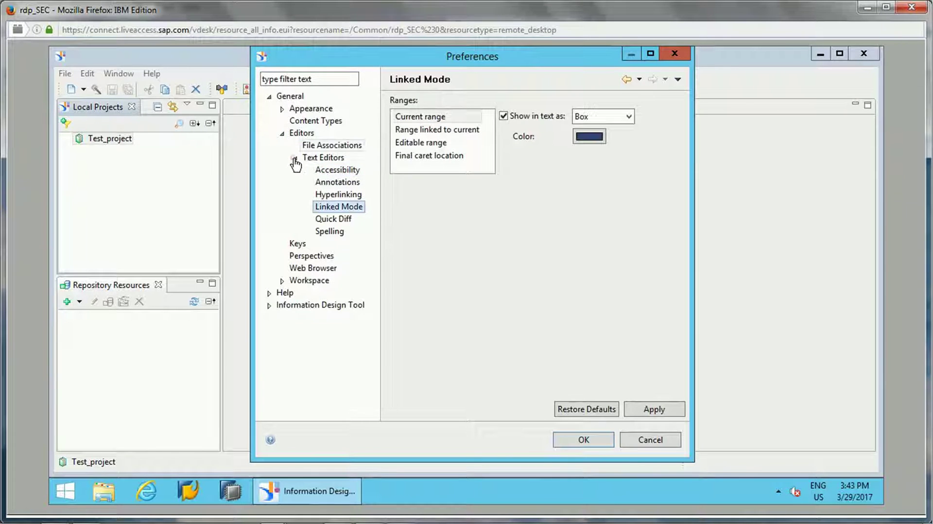
click(295, 158)
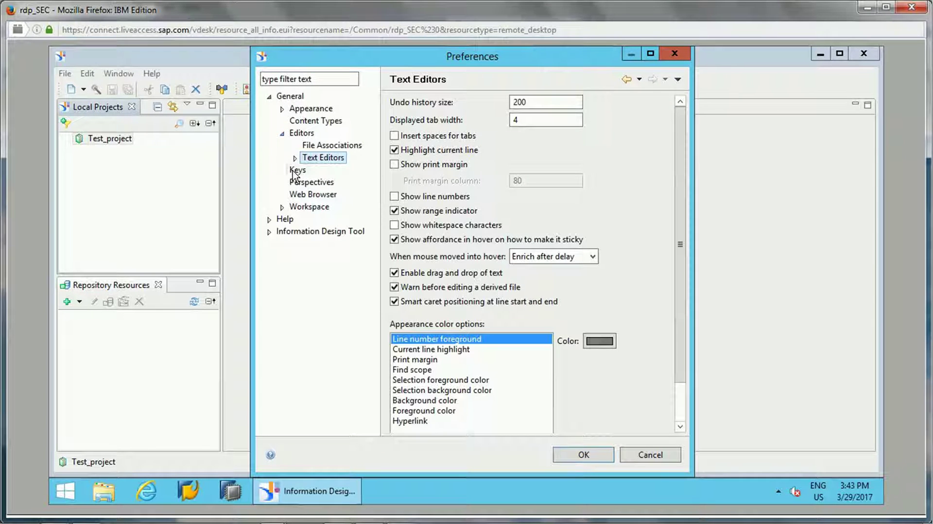
Step: Review the Keys, Perspectives and Web Browser preference pages
click(297, 171)
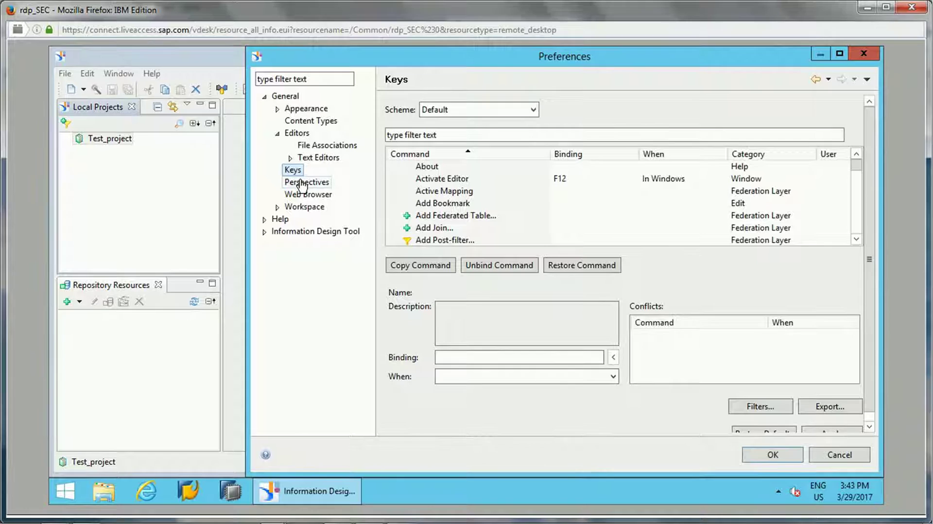
click(302, 185)
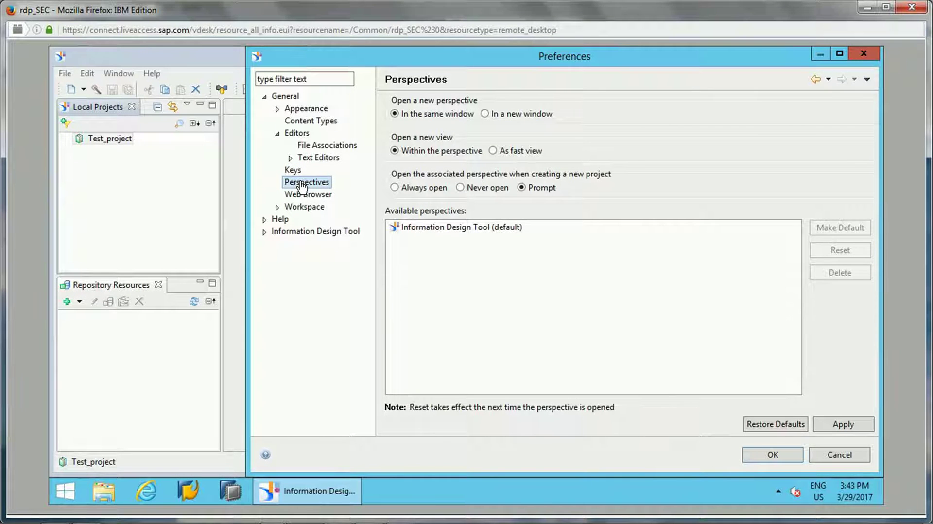
click(306, 194)
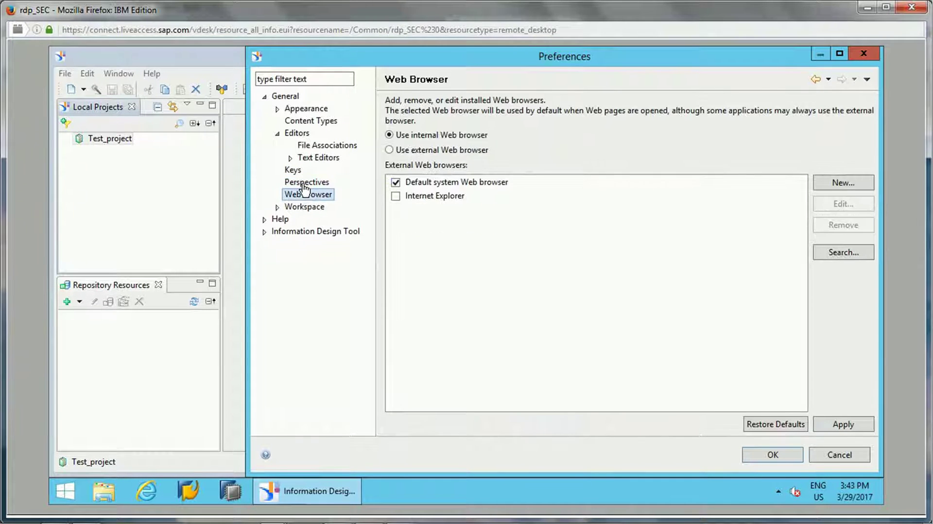
click(305, 187)
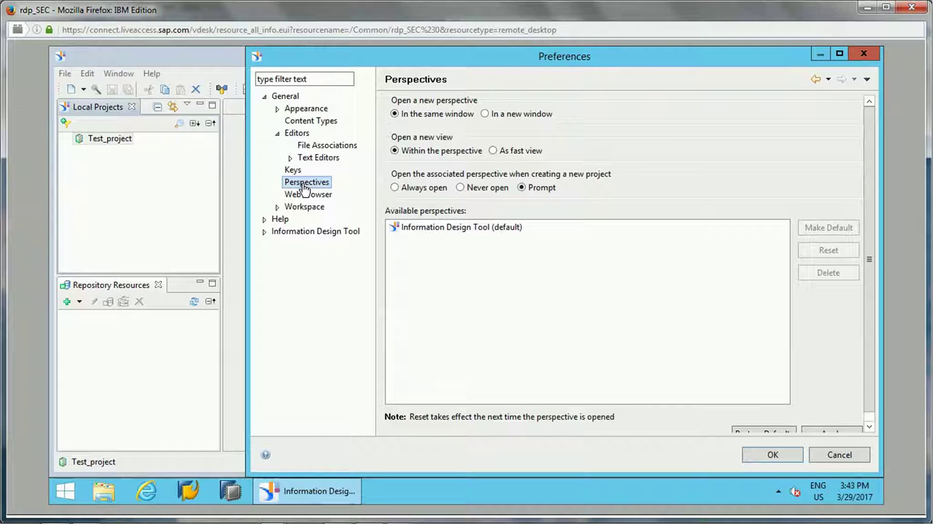
click(304, 196)
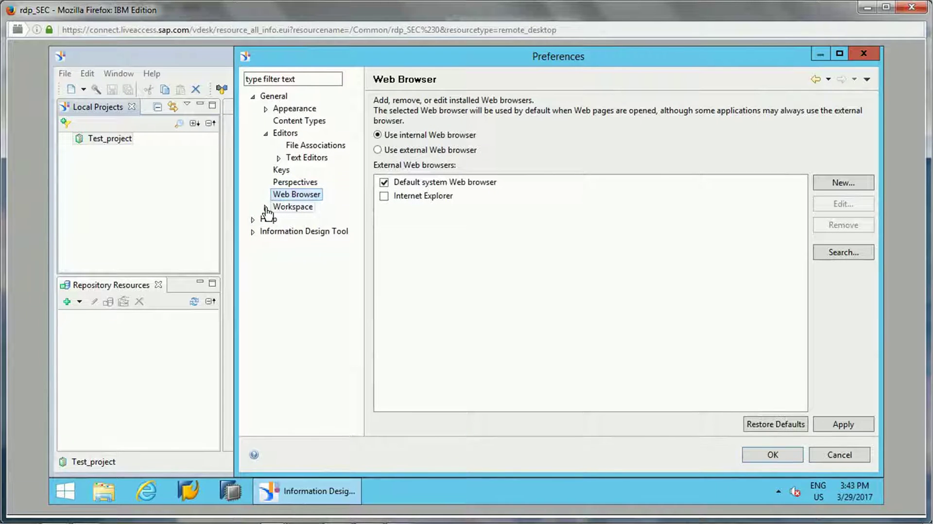
Step: View Workspace Build Order, Linked Resources and Local History, then reach the Business Layer Editor page
click(266, 207)
click(305, 221)
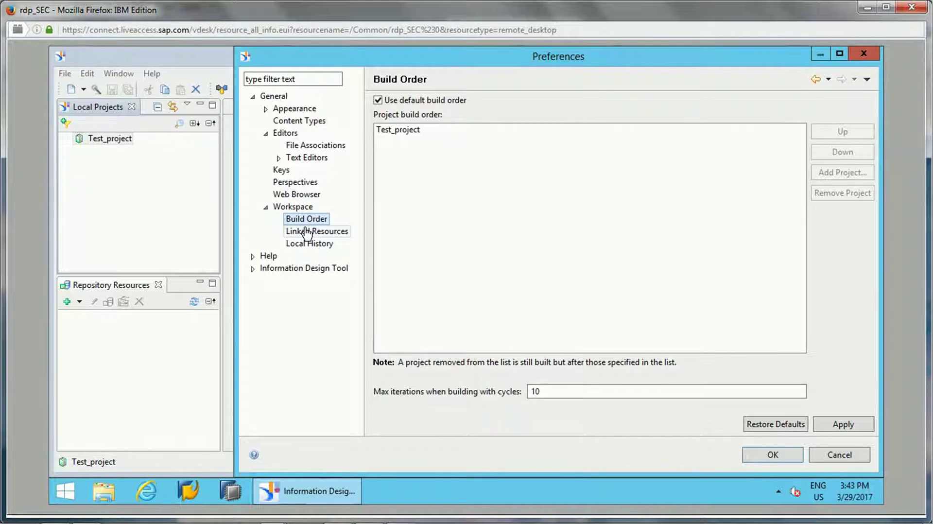
click(306, 234)
click(306, 245)
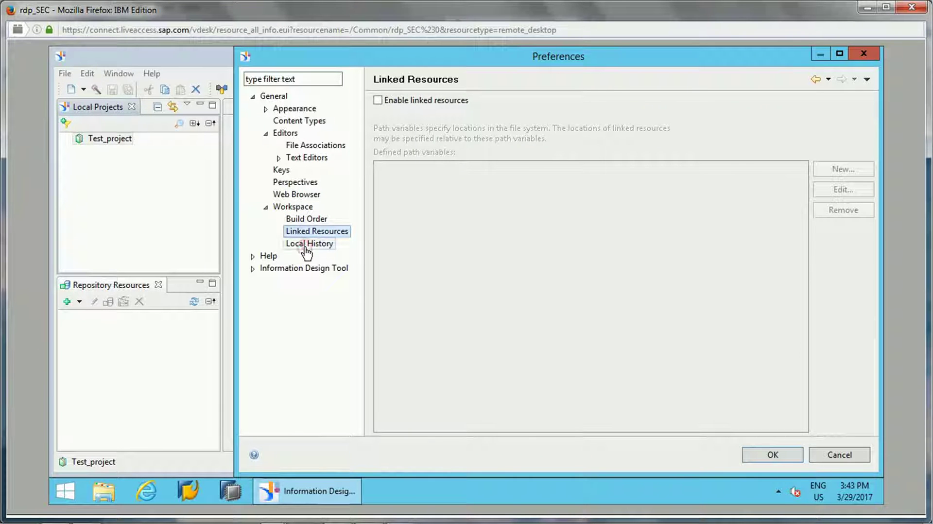
click(253, 256)
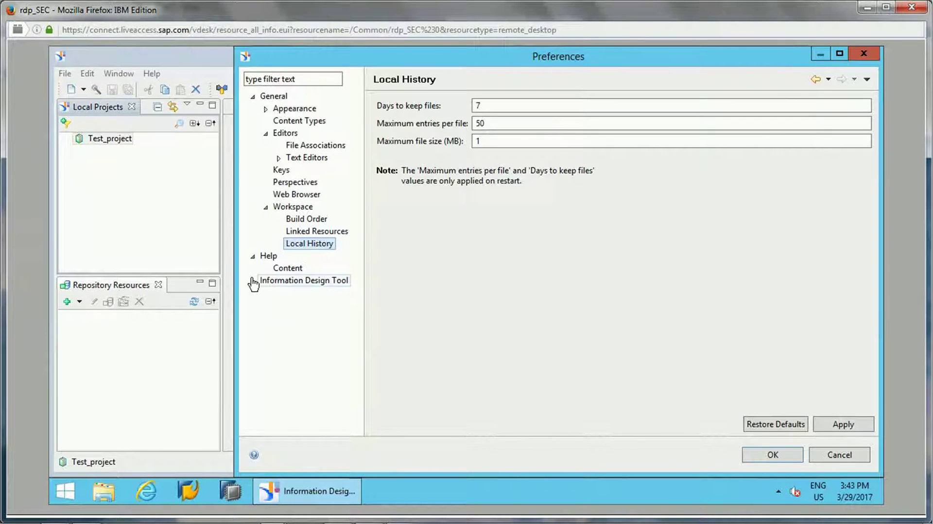
click(253, 281)
click(310, 293)
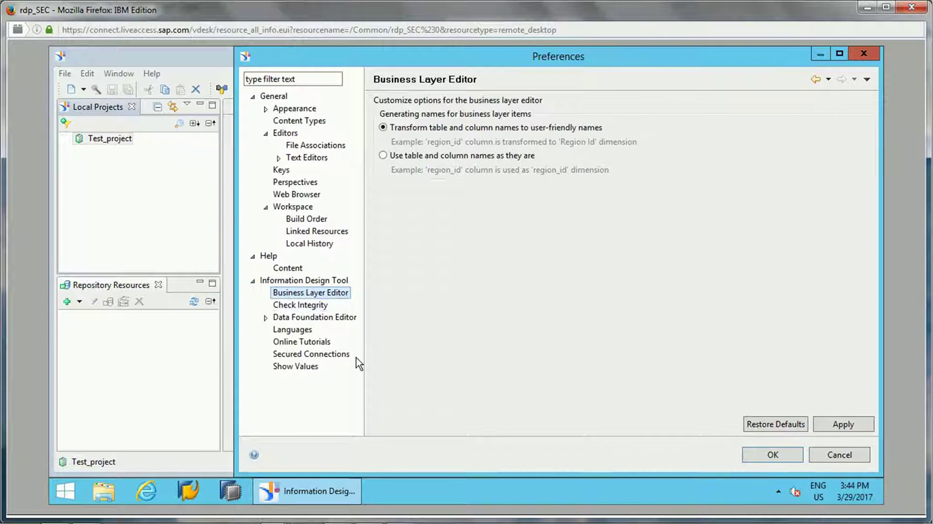
Step: Review the Check Integrity rules page, scrolling through its list
click(299, 305)
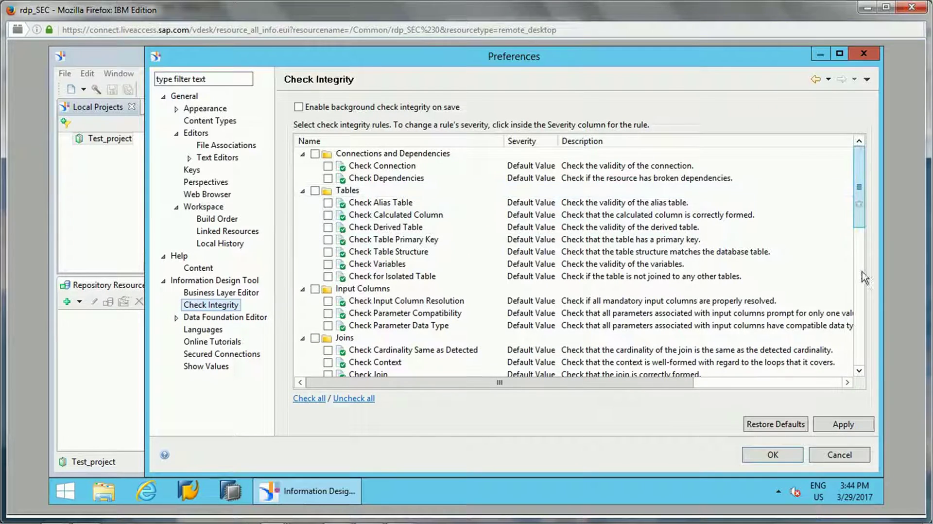
scroll(859, 211, down, 8)
scroll(856, 195, up, 8)
scroll(858, 156, up, 1)
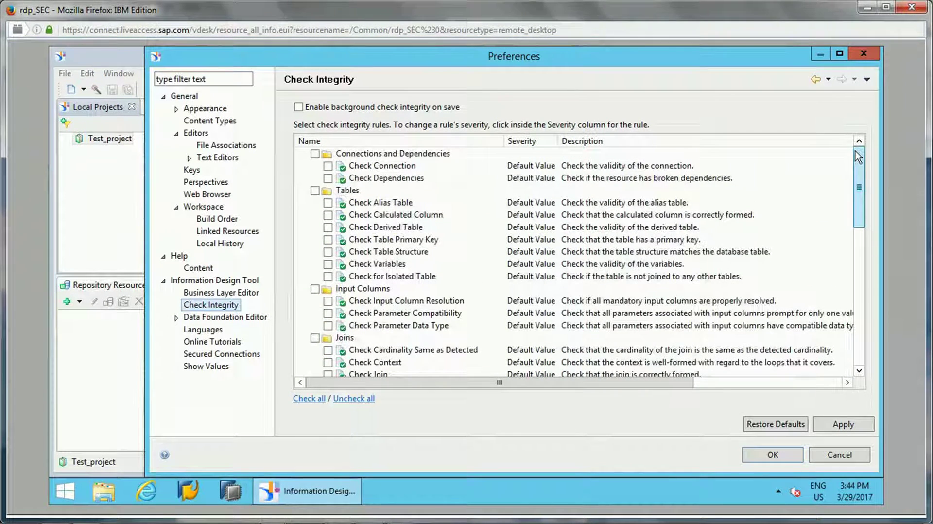
Step: View Data Foundation Editor Appearance, Languages, Online Tutorials, Secured Connections and Show Values pages
click(176, 319)
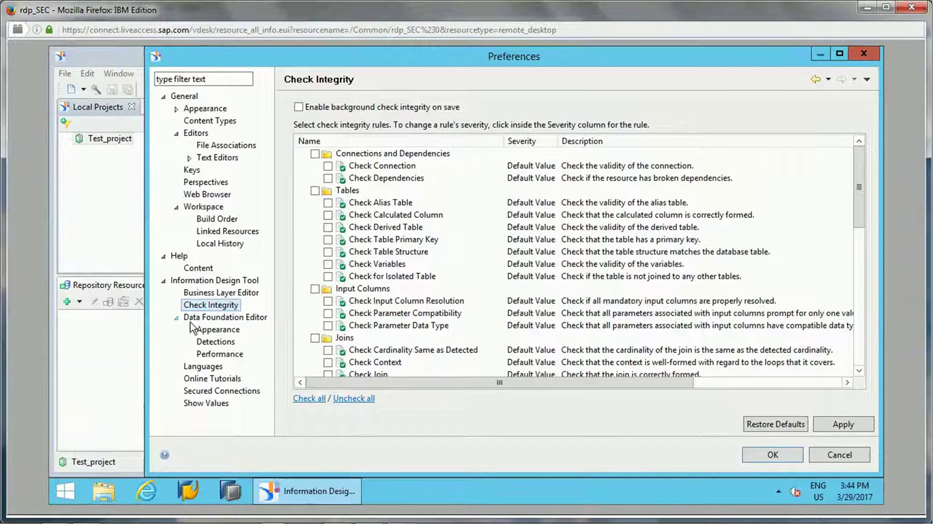
click(224, 332)
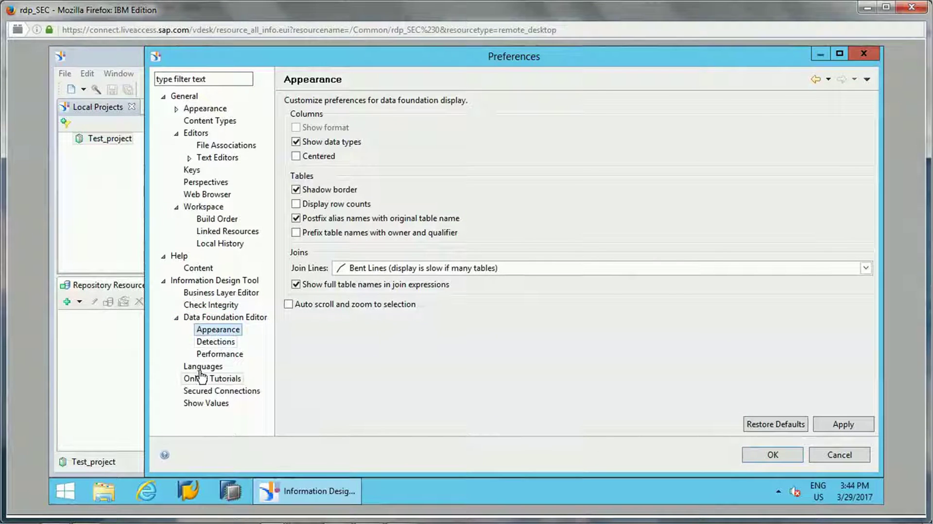
click(201, 367)
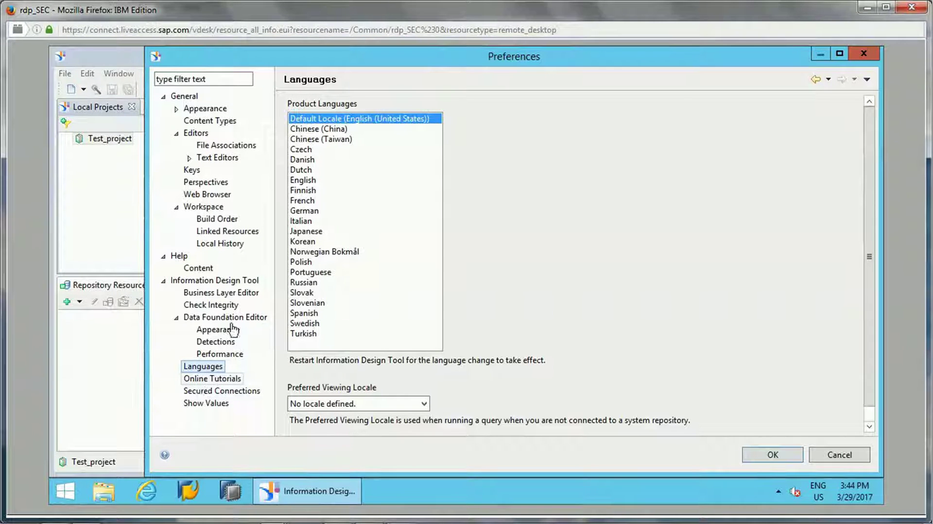
click(204, 381)
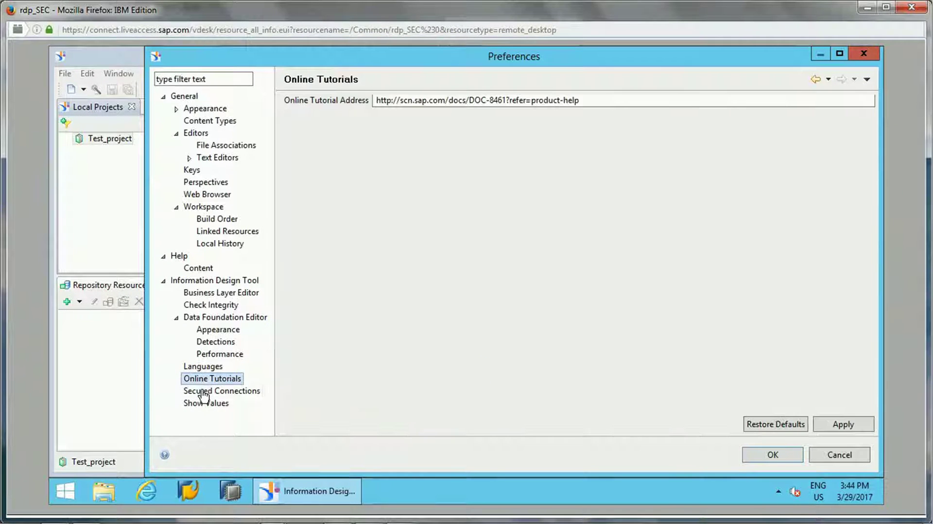
click(204, 391)
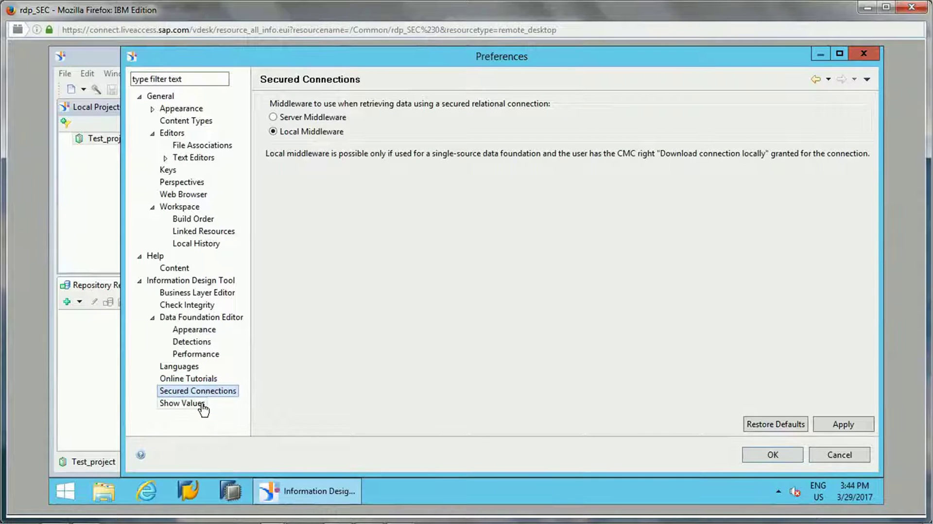
click(203, 404)
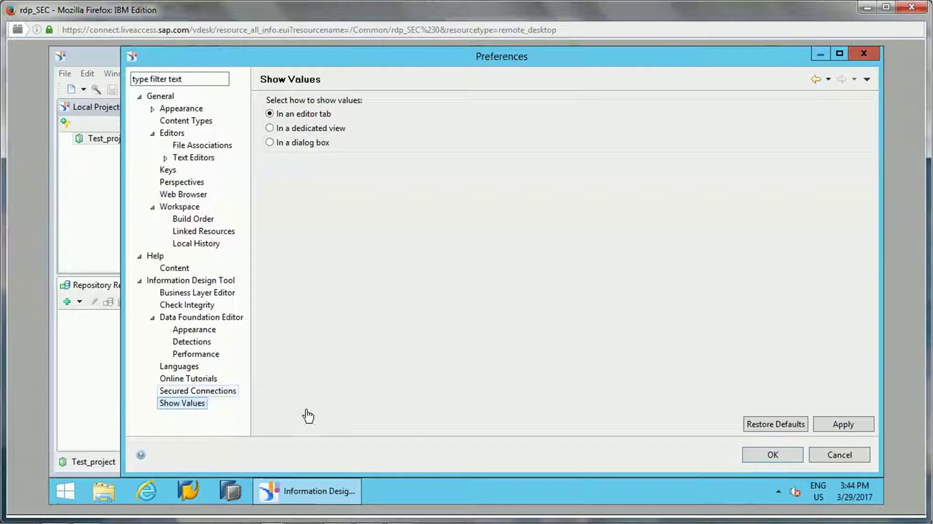
click(826, 451)
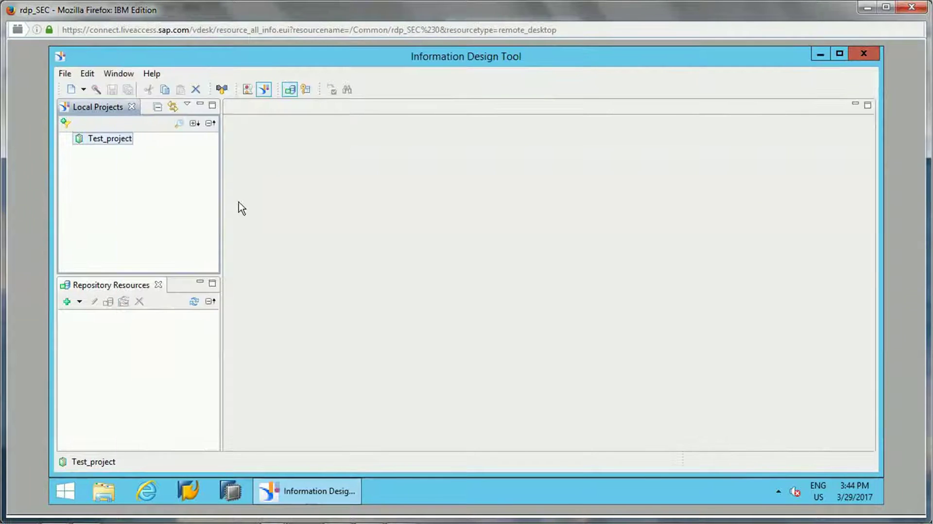
click(118, 73)
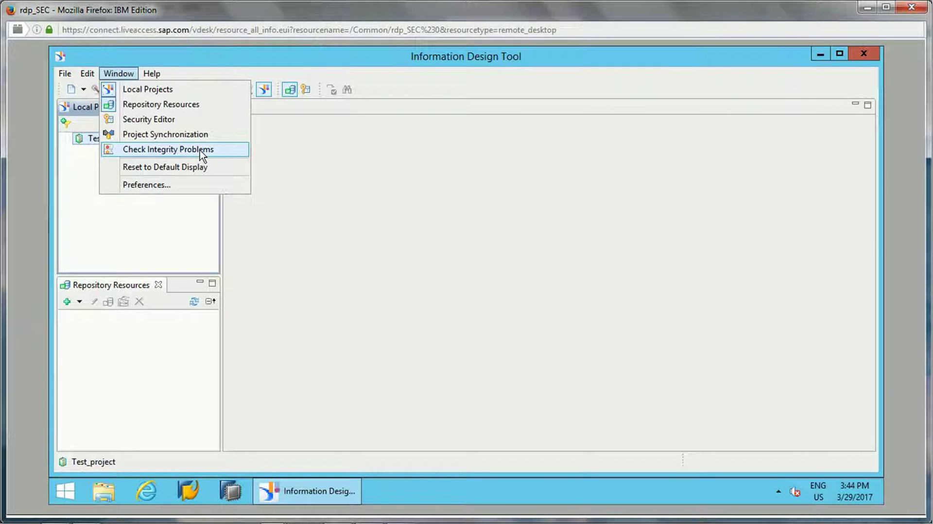
click(153, 235)
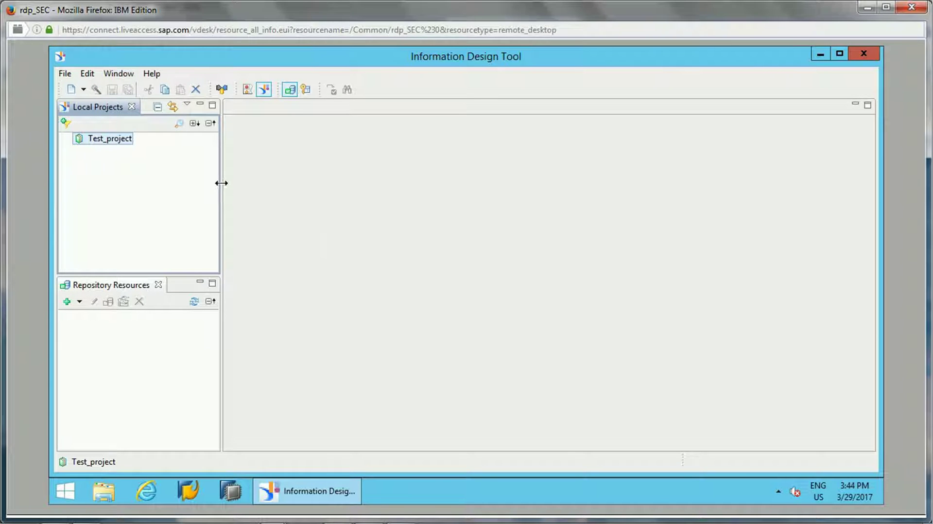